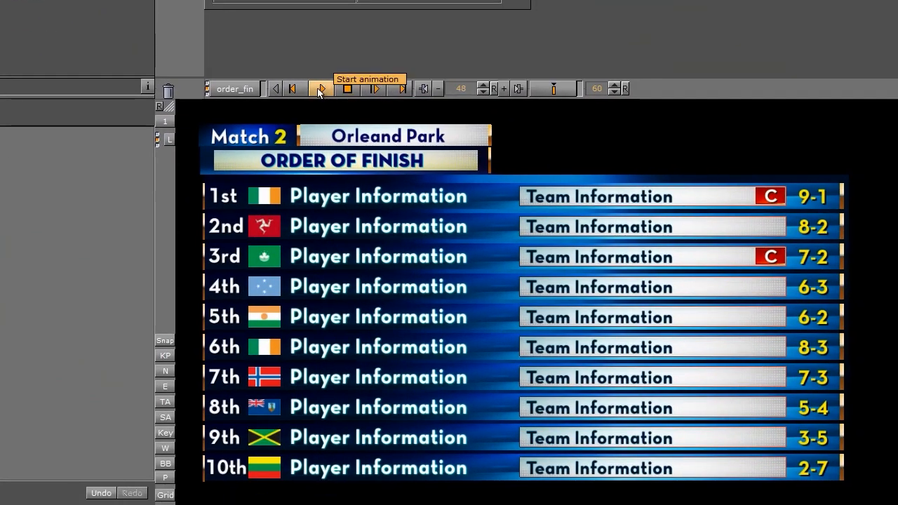
Step: Show the og_anim container instead of order and position og_anim at X -120, Y -50
{"action": "left_click", "coordinate": [689, 295]}
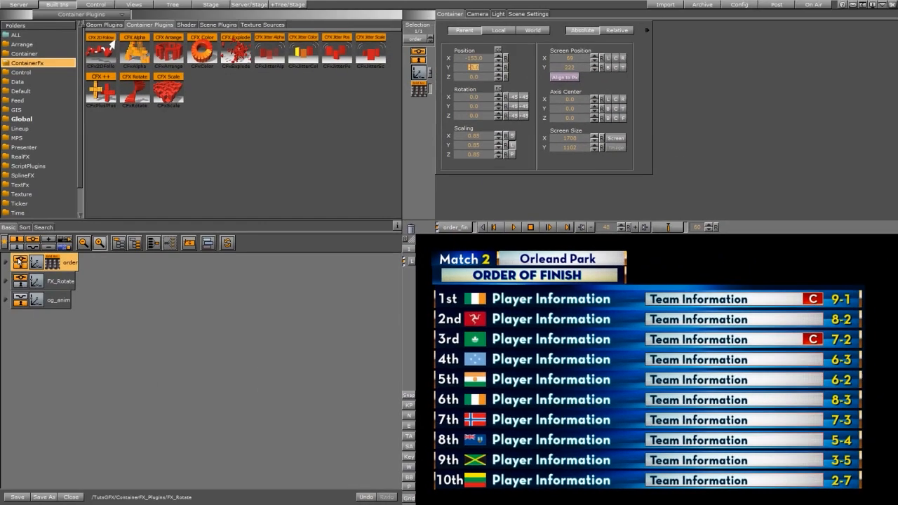
{"action": "left_click", "coordinate": [19, 261]}
{"action": "left_click", "coordinate": [23, 303]}
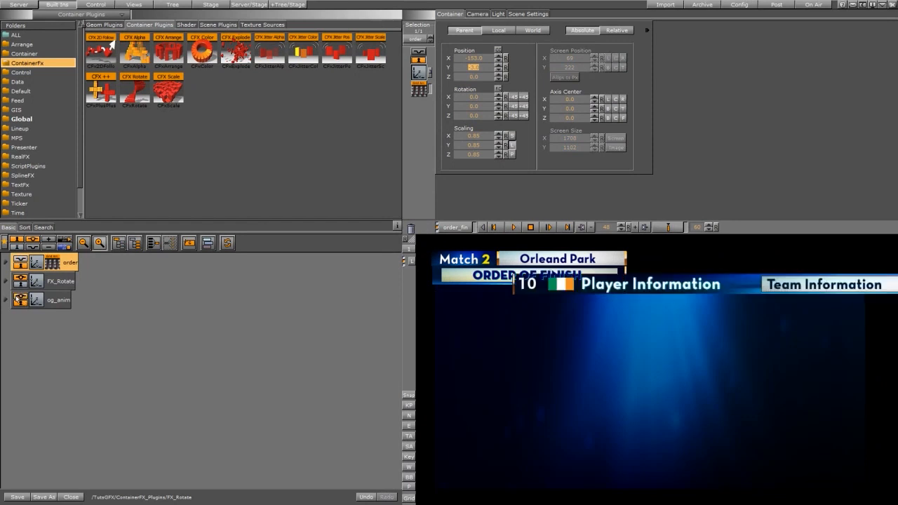
{"action": "left_click_drag", "start_coordinate": [476, 58], "coordinate": [448, 68]}
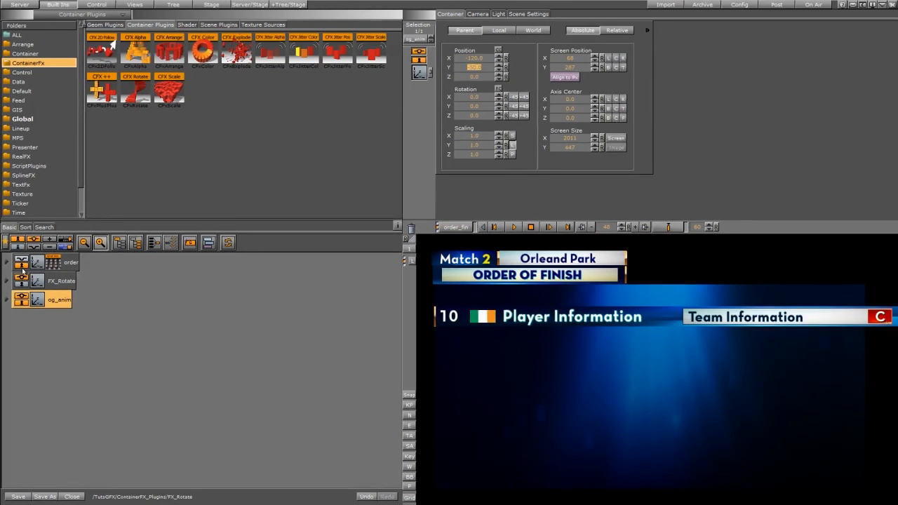
Step: Examine the elements inside og_anim by switching the visibility of pos, indicator, horse and jockey off and on
{"action": "left_click", "coordinate": [6, 300]}
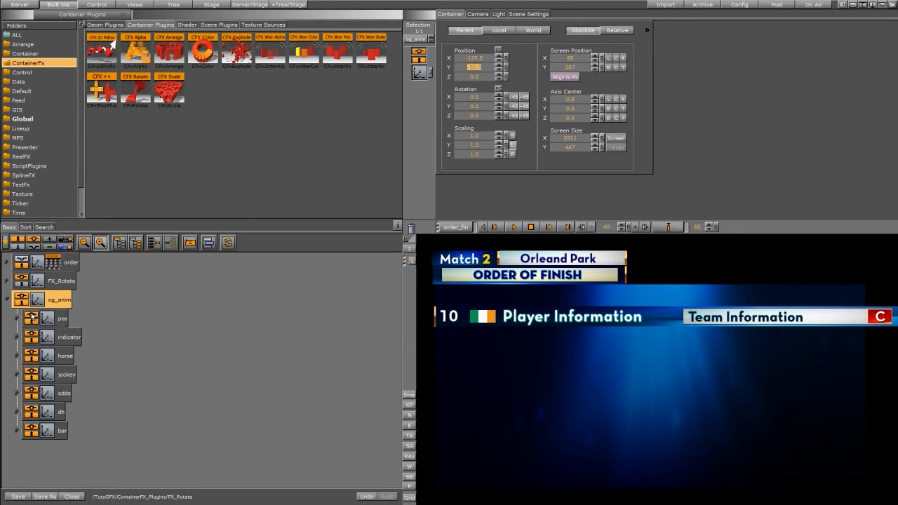
{"action": "left_click", "coordinate": [33, 318]}
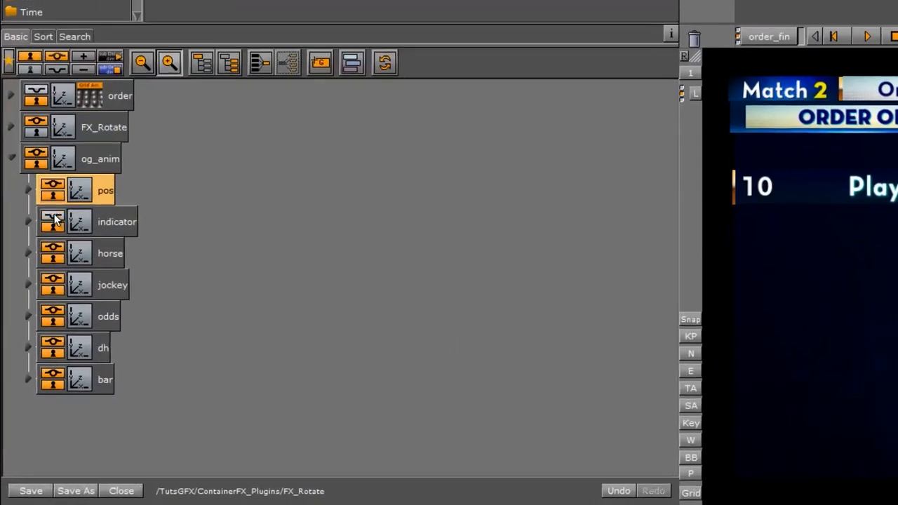
{"action": "left_click", "coordinate": [54, 220]}
{"action": "left_click", "coordinate": [51, 253]}
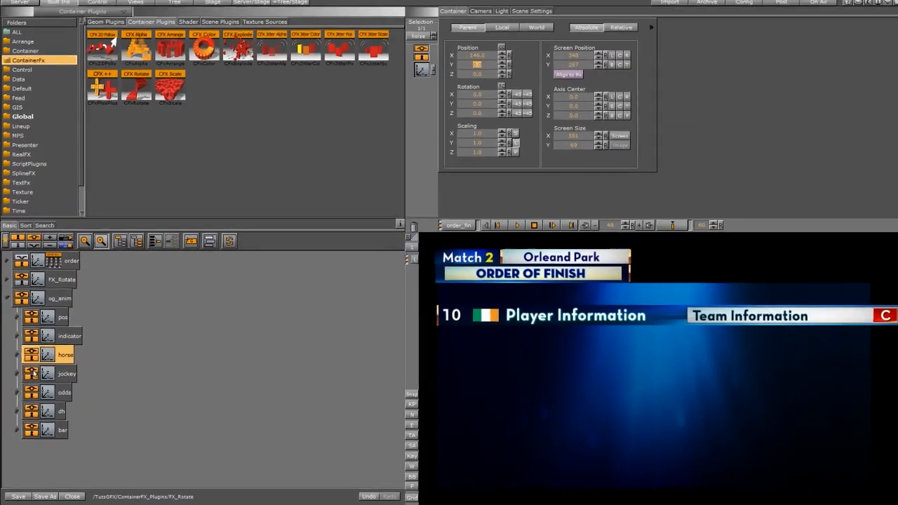
{"action": "left_click", "coordinate": [52, 285]}
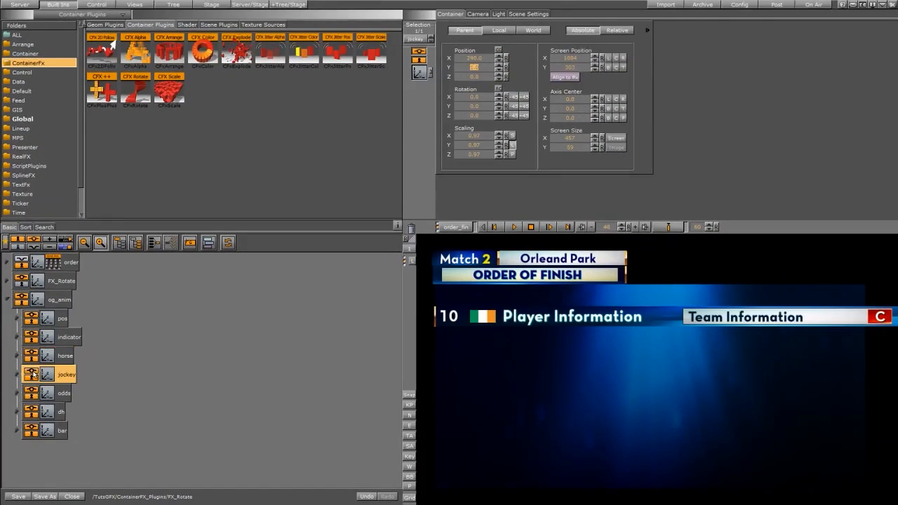
{"action": "left_click", "coordinate": [6, 302]}
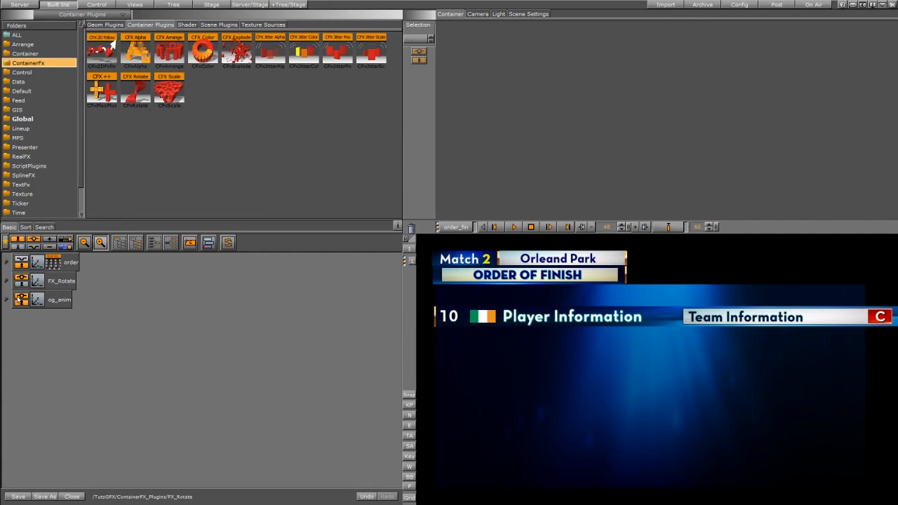
Step: Hide the og_anim container and make the order container visible again
{"action": "left_click", "coordinate": [21, 300]}
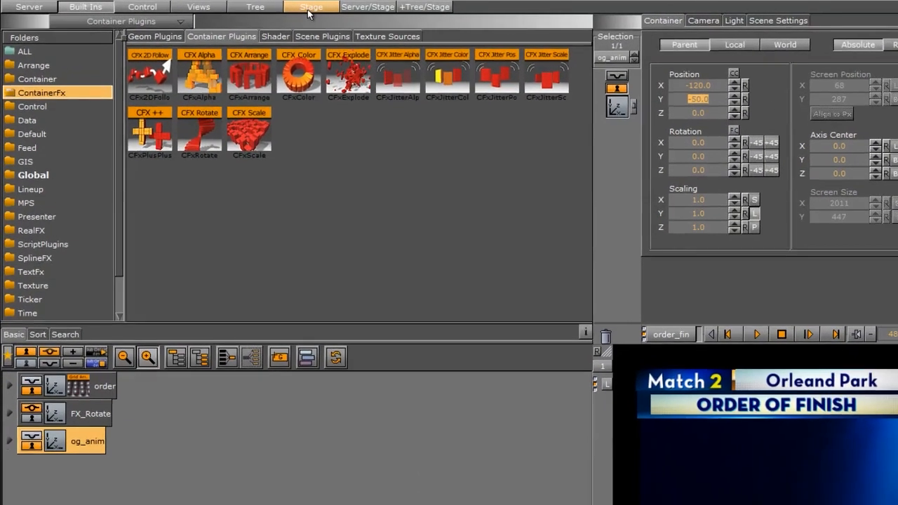
{"action": "left_click", "coordinate": [211, 5]}
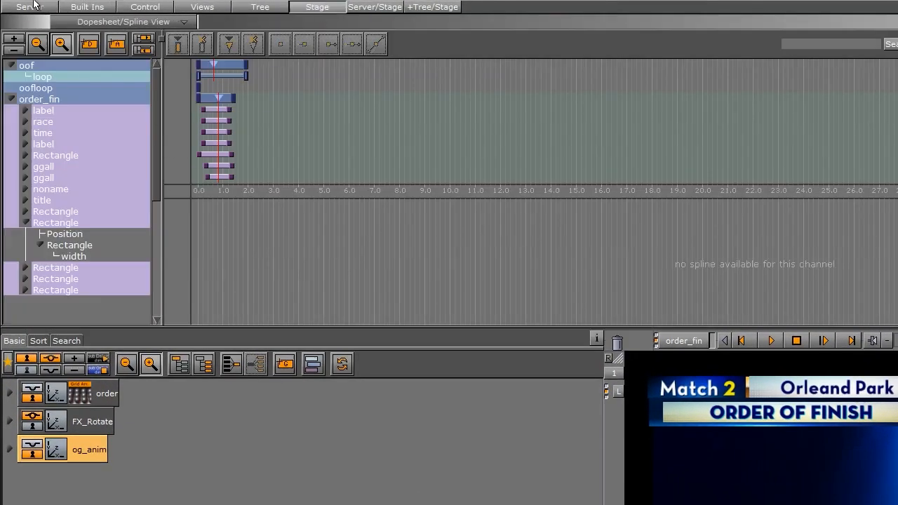
{"action": "left_click", "coordinate": [30, 7]}
{"action": "left_click", "coordinate": [35, 397]}
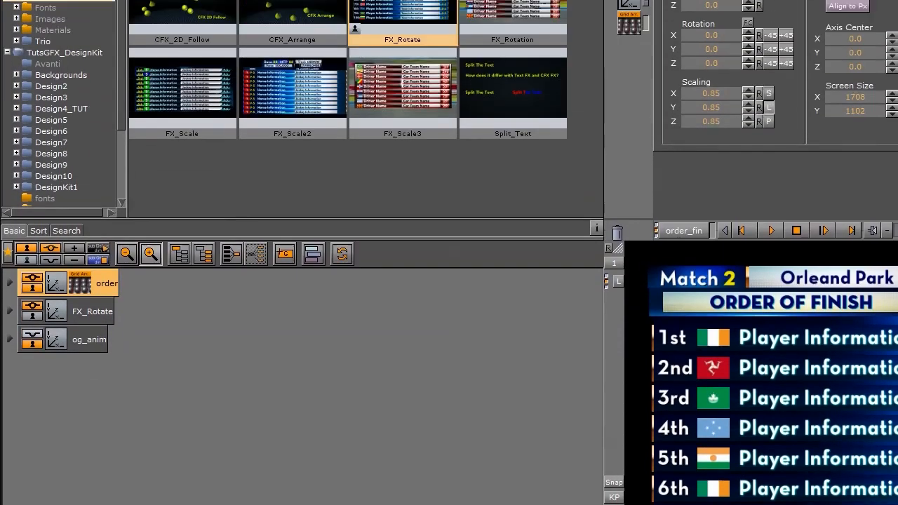
Step: Apply the CFX Rotate plugin to the order container and open the plugin's settings
{"action": "left_click", "coordinate": [102, 8]}
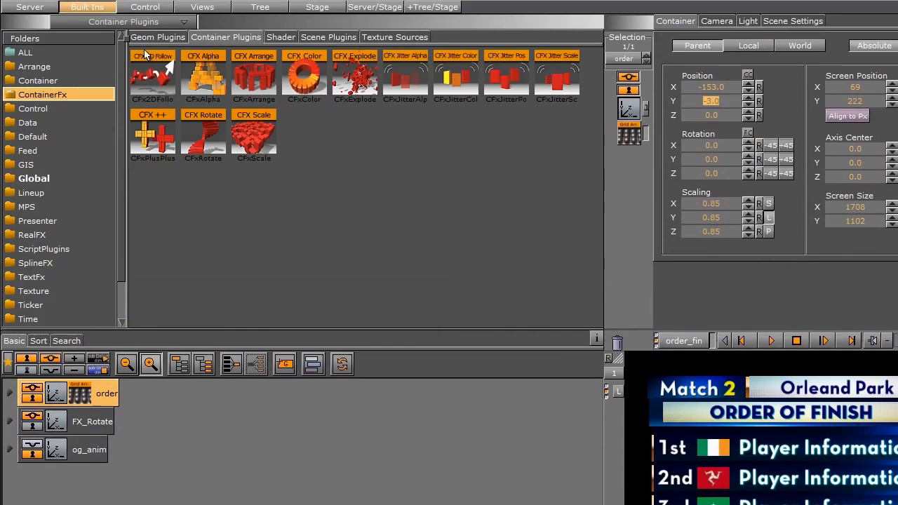
{"action": "left_click_drag", "start_coordinate": [254, 134], "coordinate": [211, 156]}
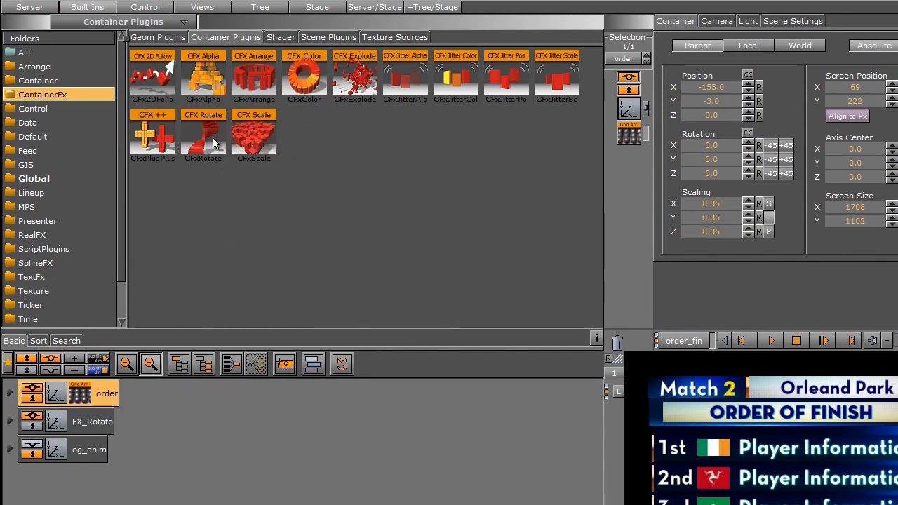
{"action": "left_click", "coordinate": [11, 393]}
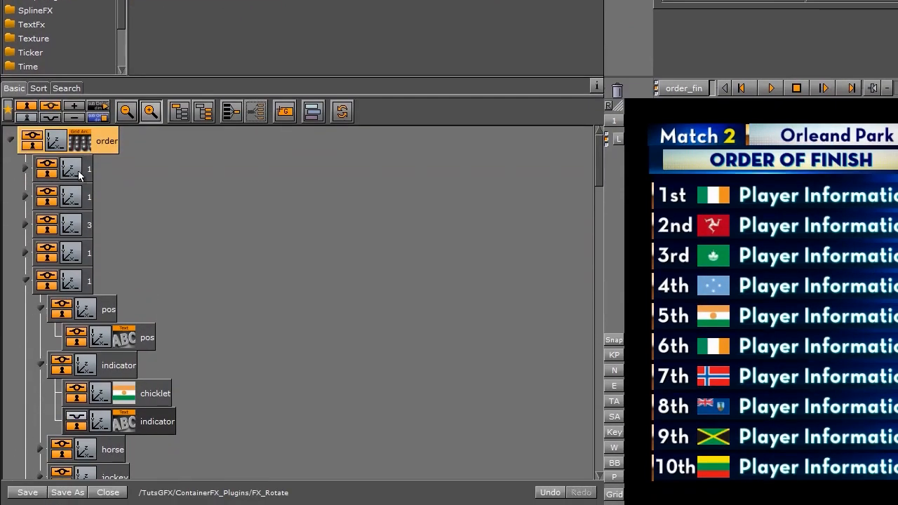
{"action": "left_click", "coordinate": [81, 143]}
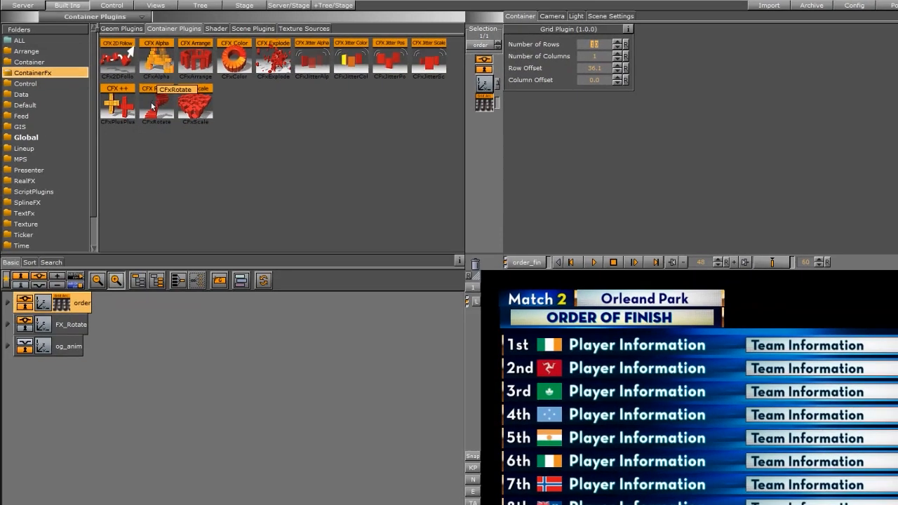
{"action": "left_click_drag", "start_coordinate": [157, 105], "coordinate": [70, 303]}
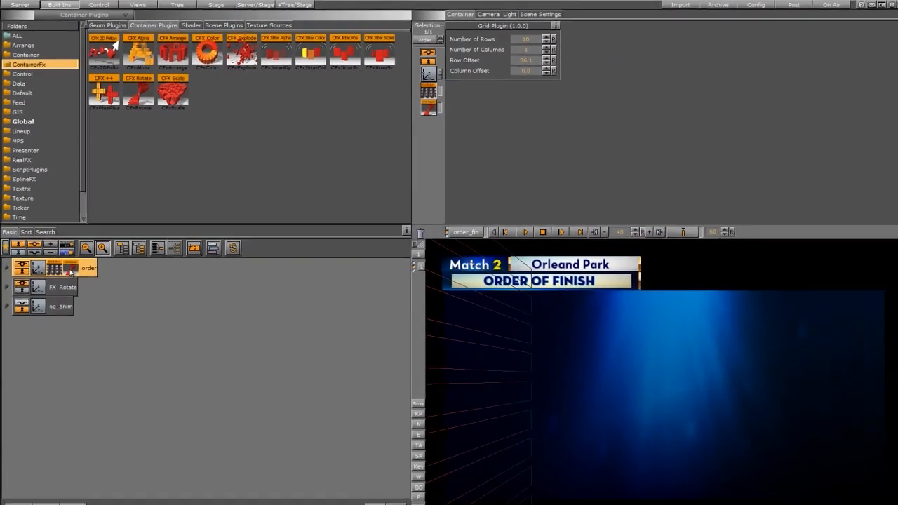
{"action": "left_click", "coordinate": [69, 265]}
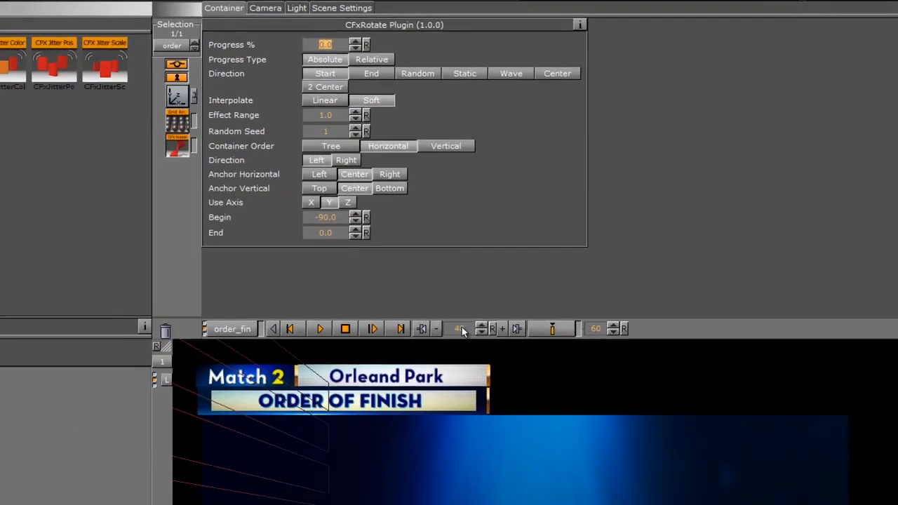
Step: Set a keyframe for the rotation Progress at 0% on frame 0 of the order_fin director
{"action": "left_click", "coordinate": [377, 405]}
{"action": "type", "text": "0"}
{"action": "key", "text": "Return"}
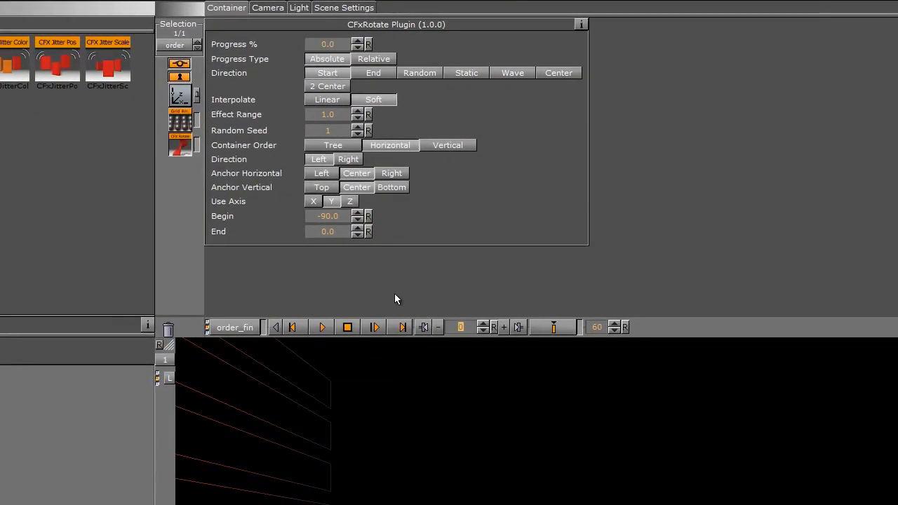
{"action": "left_click", "coordinate": [555, 327]}
{"action": "left_click", "coordinate": [555, 327]}
Step: Set the rotation Progress to 100%, add a keyframe at frame 60 and play the animation
{"action": "left_click_drag", "start_coordinate": [326, 45], "coordinate": [587, 62]}
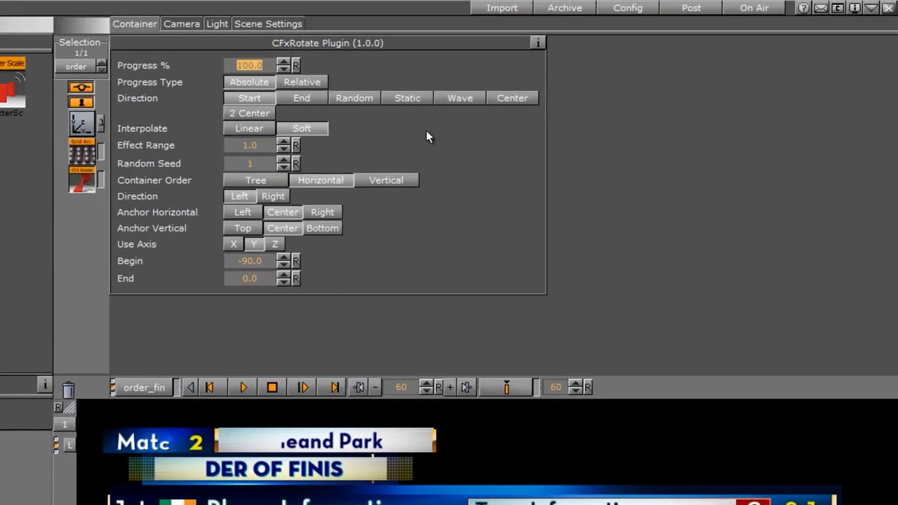
{"action": "left_click", "coordinate": [502, 385]}
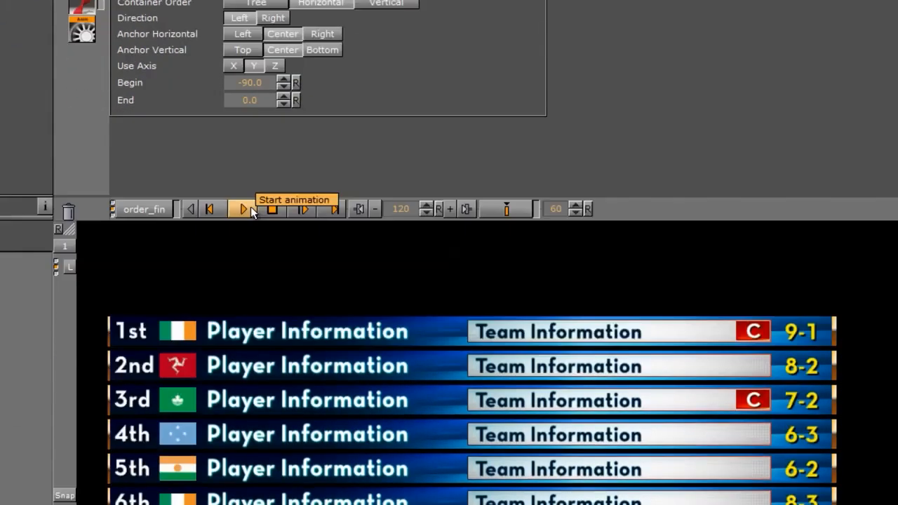
{"action": "left_click", "coordinate": [243, 387]}
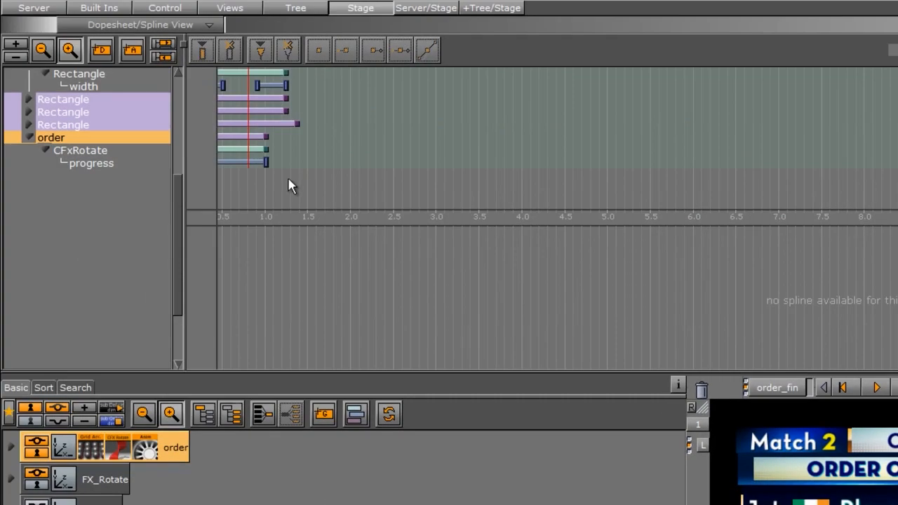
Step: Move the last CFxRotate progress keyframe to frame 45 and play back the animation
{"action": "left_click_drag", "start_coordinate": [311, 162], "coordinate": [290, 162]}
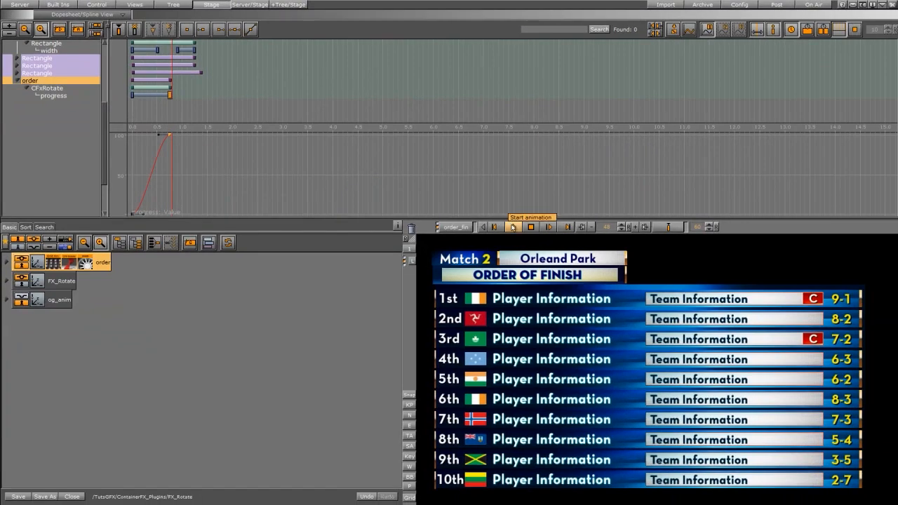
{"action": "left_click", "coordinate": [513, 227]}
{"action": "left_click", "coordinate": [69, 263]}
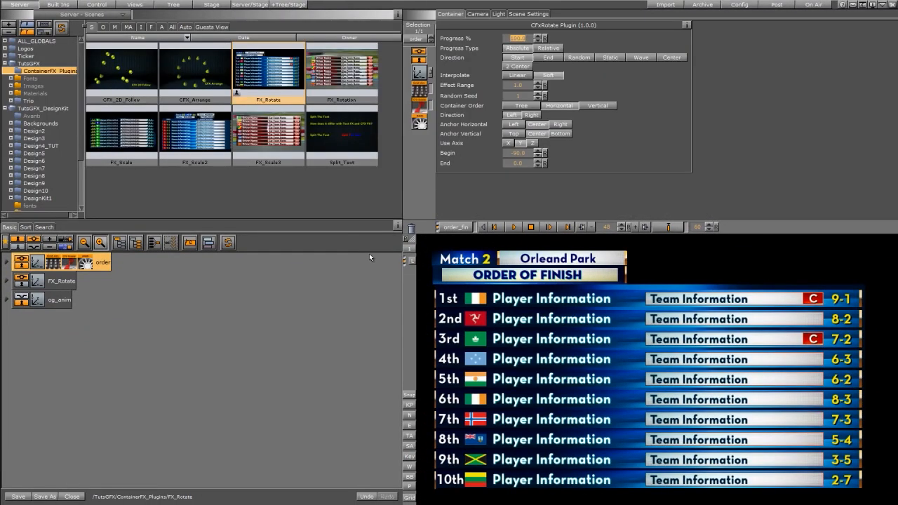
{"action": "left_click", "coordinate": [516, 228]}
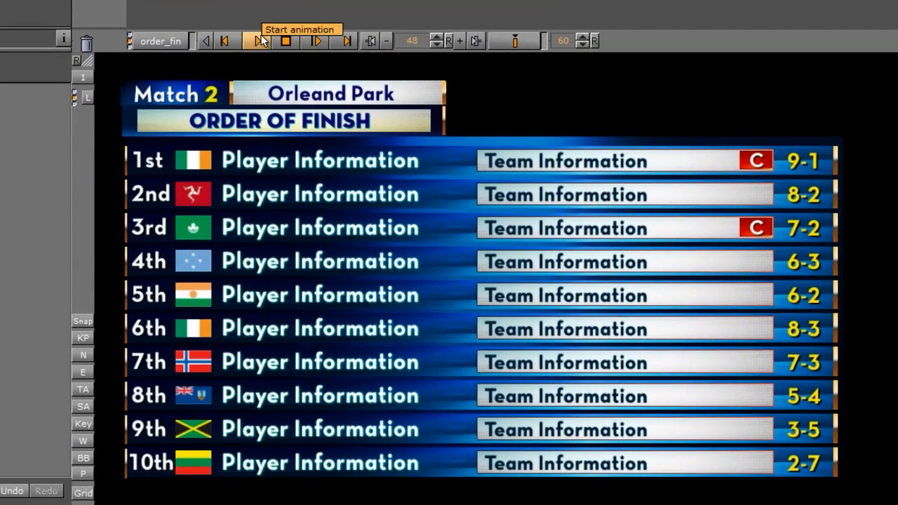
Step: Try the Random and Static directions for the rotation, playing the animation with each
{"action": "left_click", "coordinate": [260, 40]}
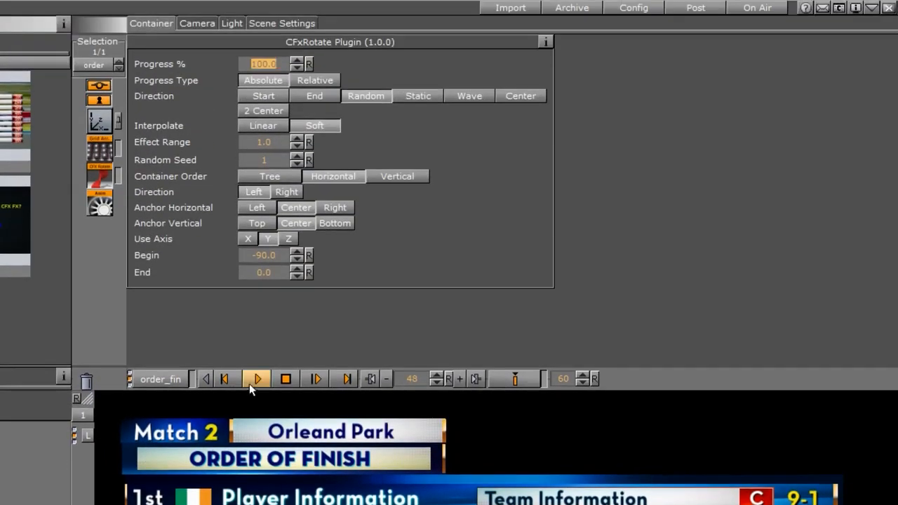
{"action": "left_click", "coordinate": [258, 88]}
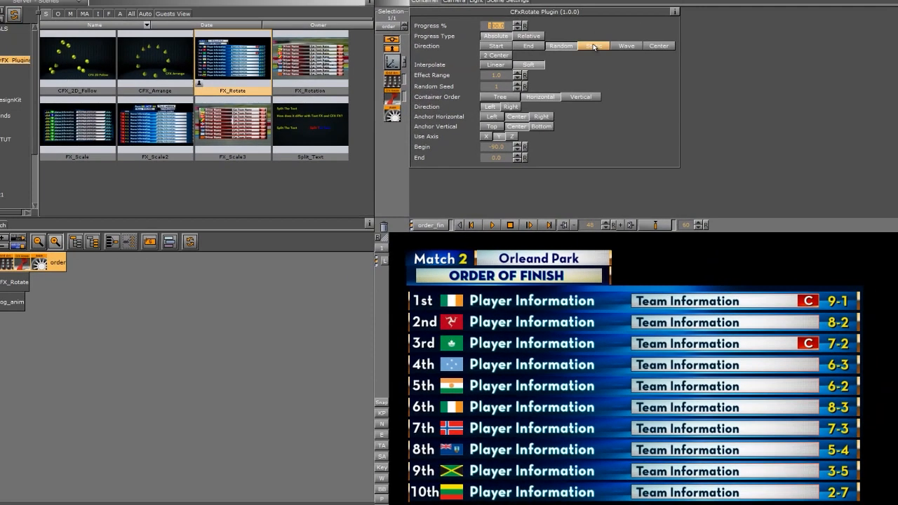
{"action": "left_click", "coordinate": [528, 64]}
{"action": "left_click", "coordinate": [492, 226]}
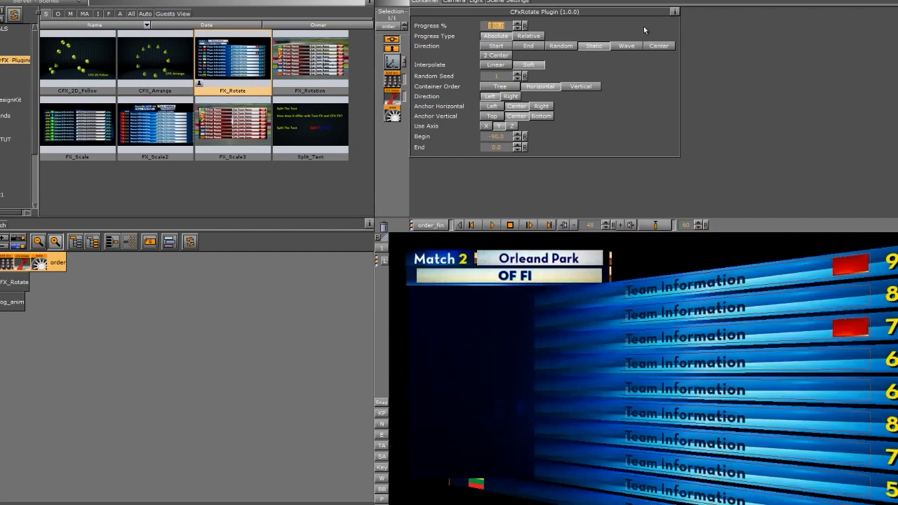
Step: Try the Wave and Center directions for the rotation, playing the animation with each
{"action": "left_click", "coordinate": [627, 46]}
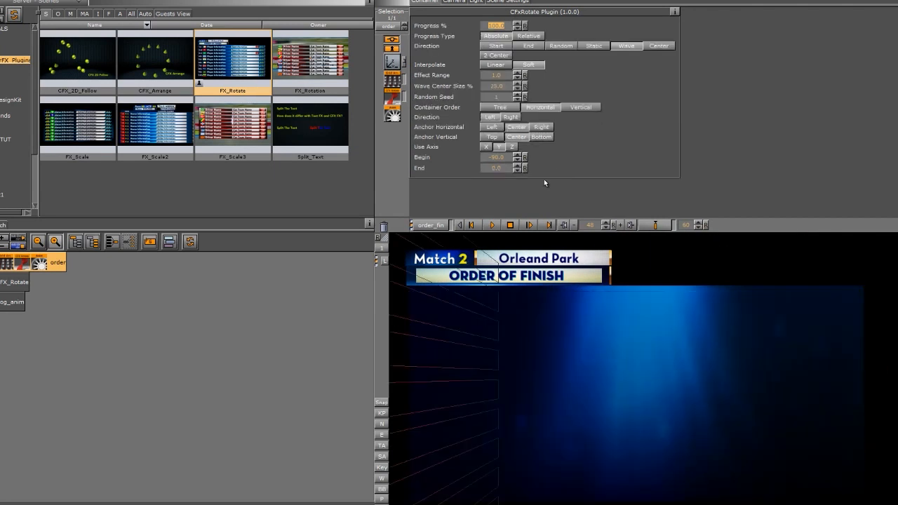
{"action": "left_click", "coordinate": [492, 226]}
{"action": "left_click", "coordinate": [659, 46]}
{"action": "left_click", "coordinate": [494, 225]}
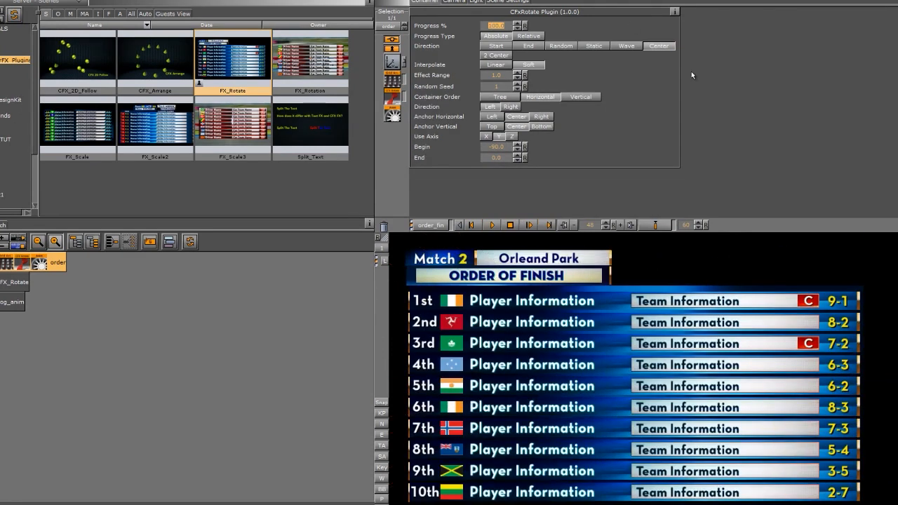
{"action": "left_click", "coordinate": [492, 225]}
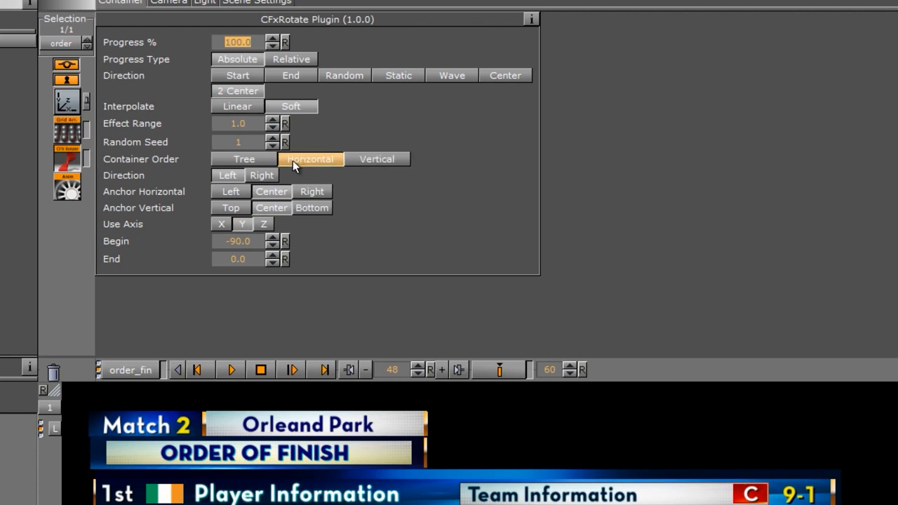
Step: Set the container order to Horizontal with direction Right, horizontal anchor Right and vertical anchor Bottom
{"action": "left_click", "coordinate": [243, 158]}
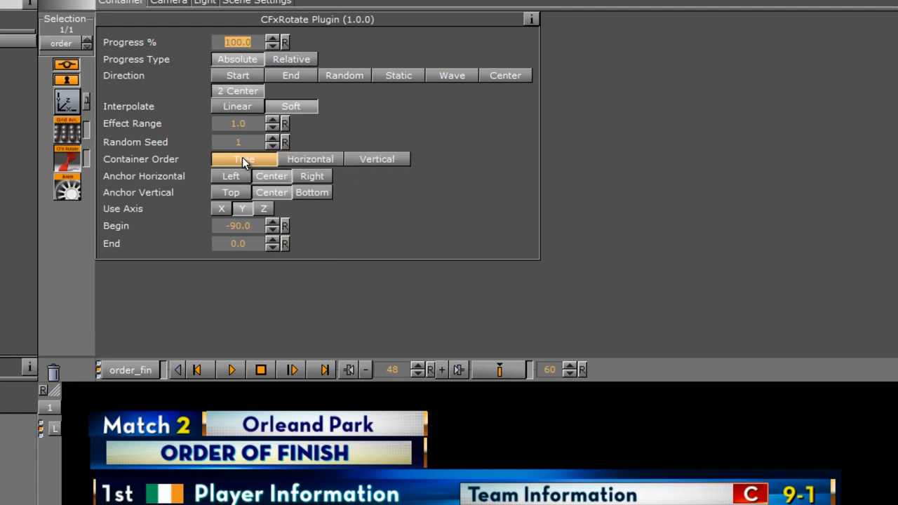
{"action": "left_click", "coordinate": [316, 158]}
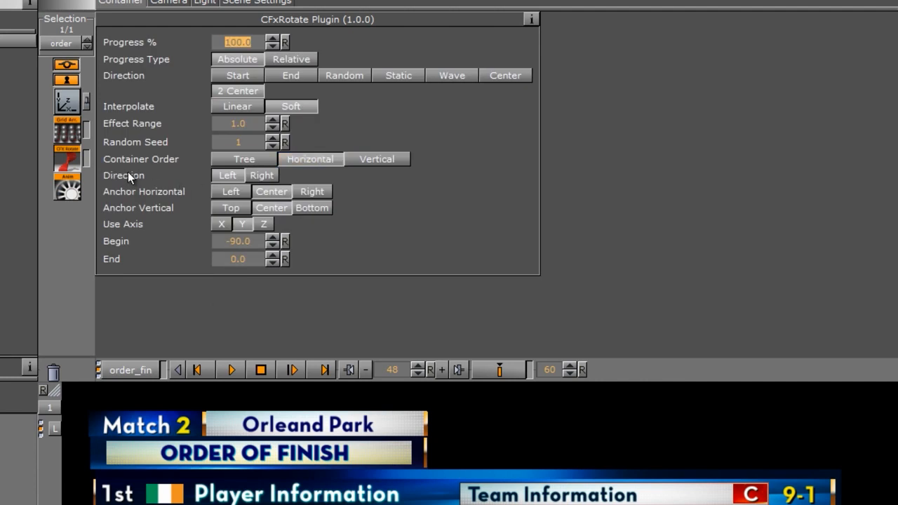
{"action": "left_click", "coordinate": [270, 175]}
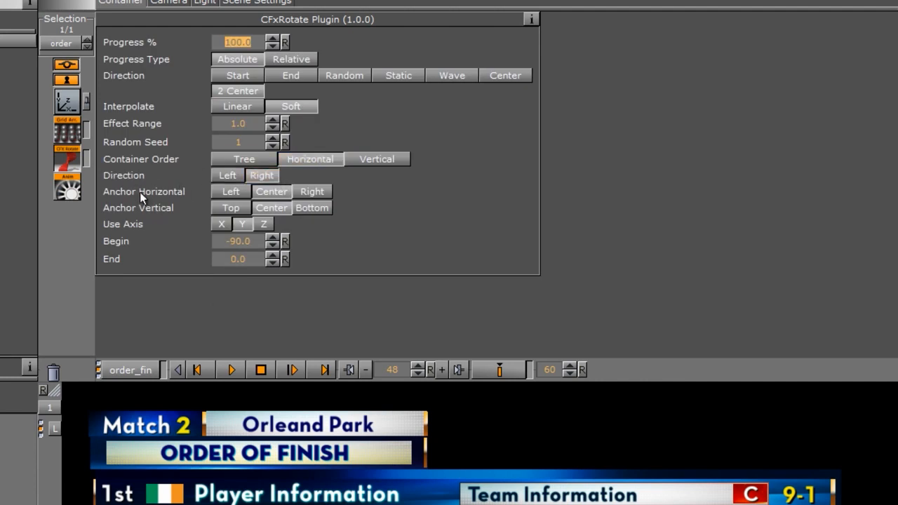
{"action": "left_click", "coordinate": [322, 191]}
{"action": "left_click", "coordinate": [228, 208]}
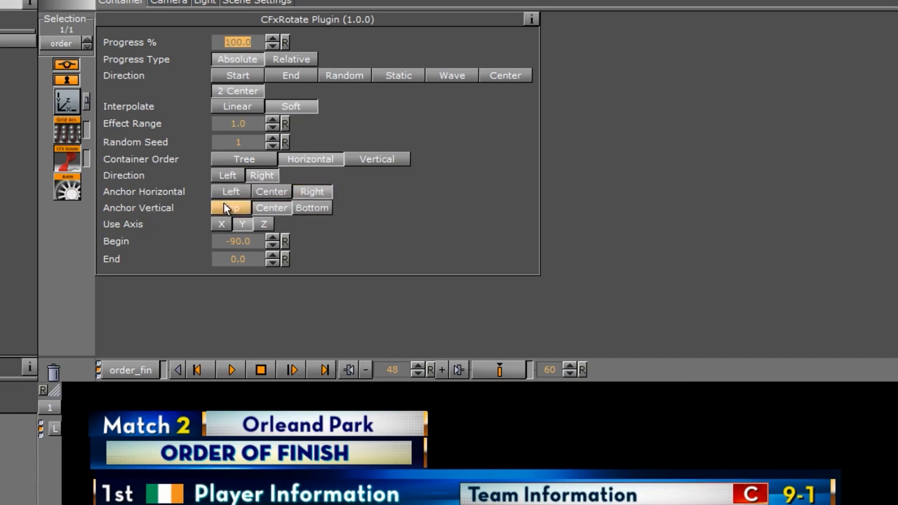
{"action": "left_click", "coordinate": [319, 209]}
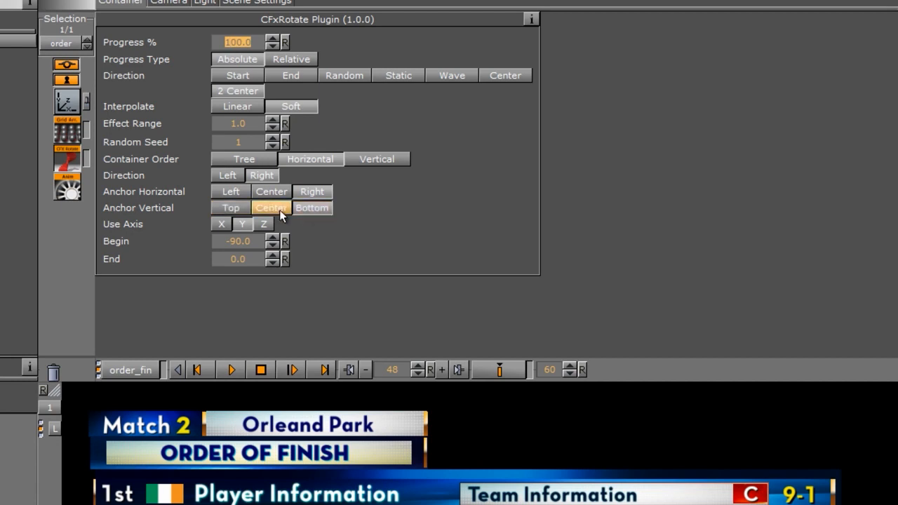
Step: Play the current rotation, and replay it with container order Vertical, direction Left, horizontal anchor Center and vertical anchor Top
{"action": "left_click", "coordinate": [232, 370]}
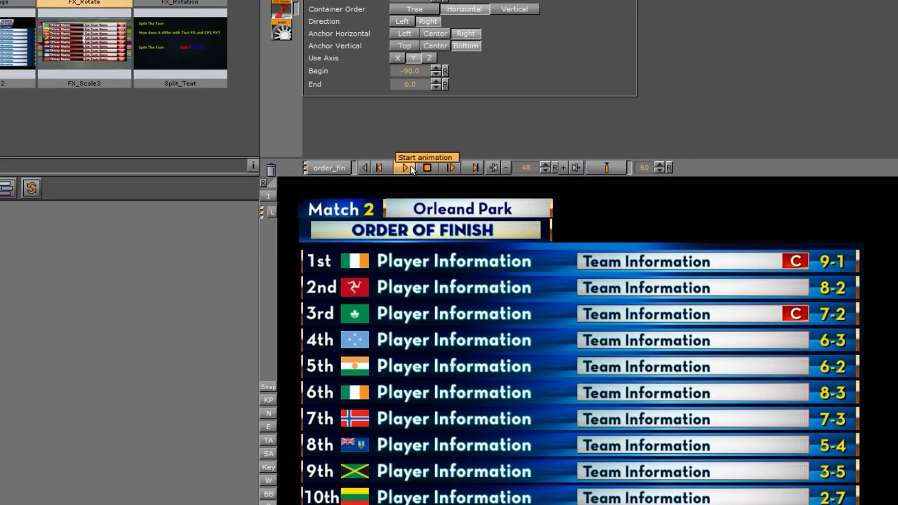
{"action": "left_click", "coordinate": [515, 11]}
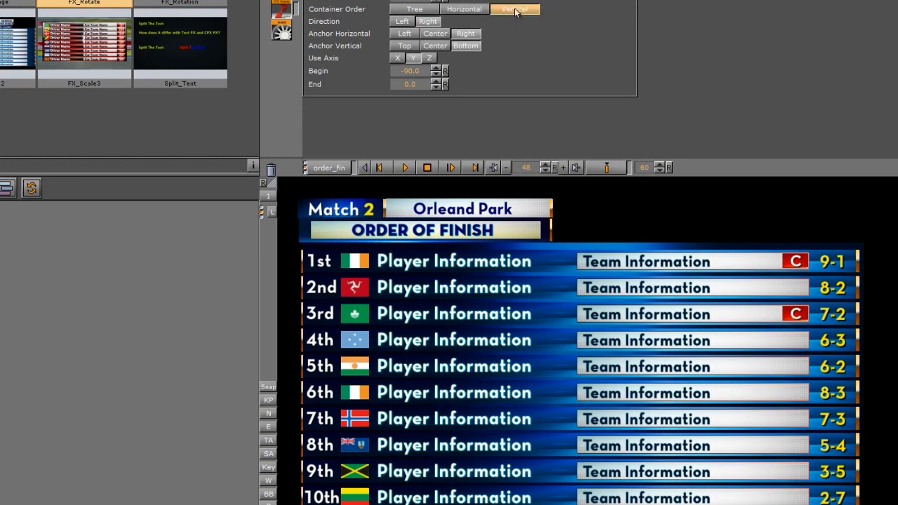
{"action": "left_click", "coordinate": [405, 46]}
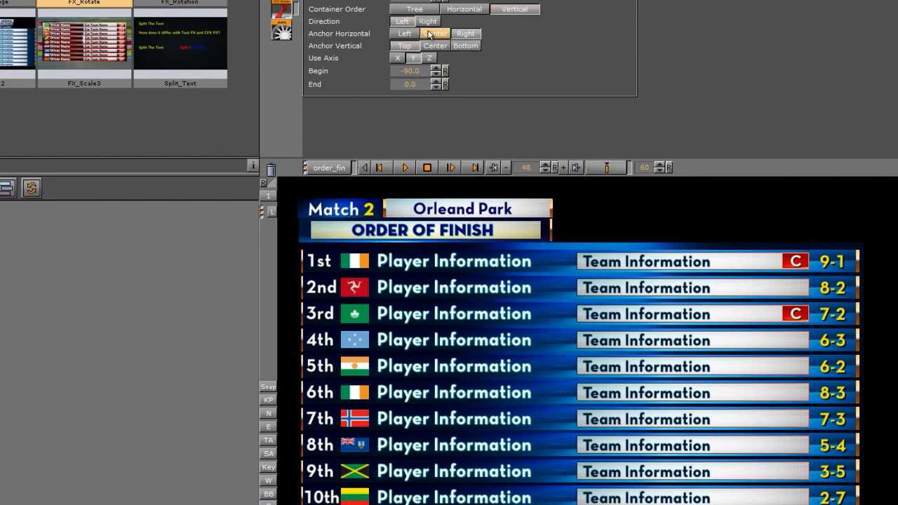
{"action": "left_click", "coordinate": [405, 168]}
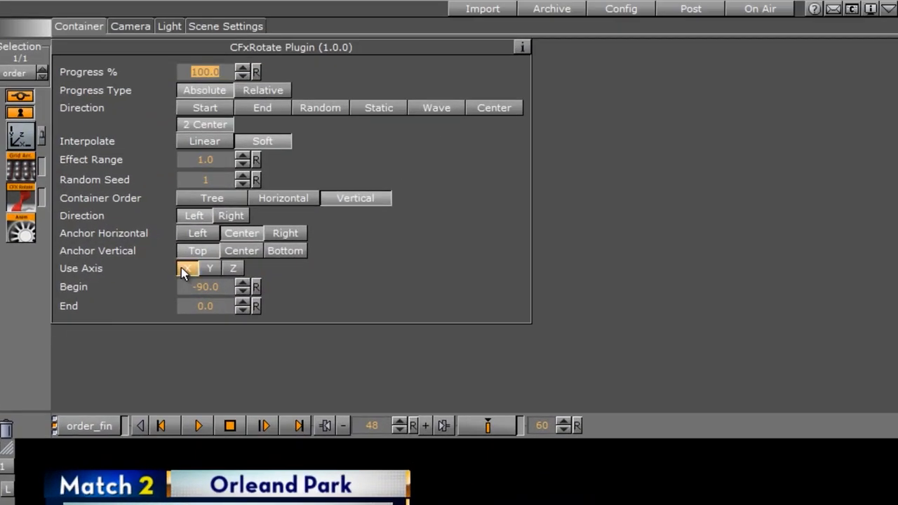
Step: Try X-axis rotation in Horizontal order with direction Right and vertical anchor Bottom, and with direction Left and vertical anchor Top, playing each
{"action": "left_click", "coordinate": [355, 139]}
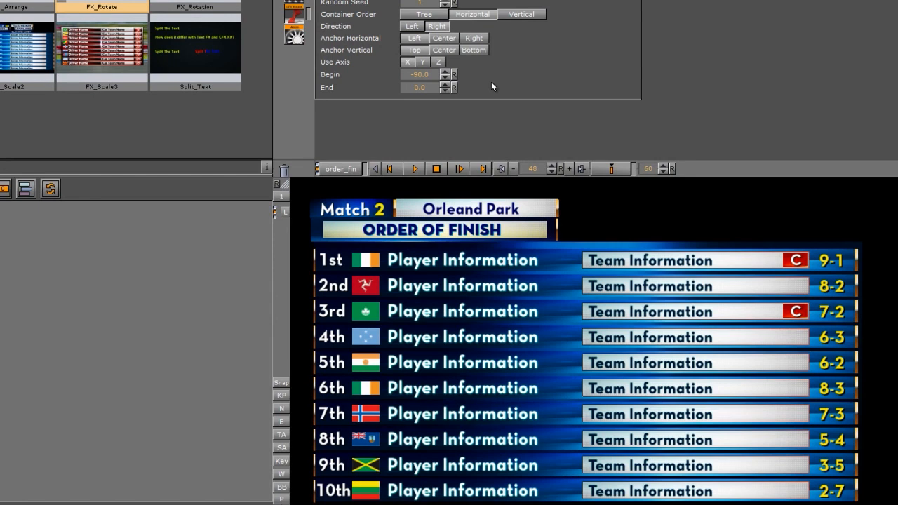
{"action": "left_click", "coordinate": [475, 52]}
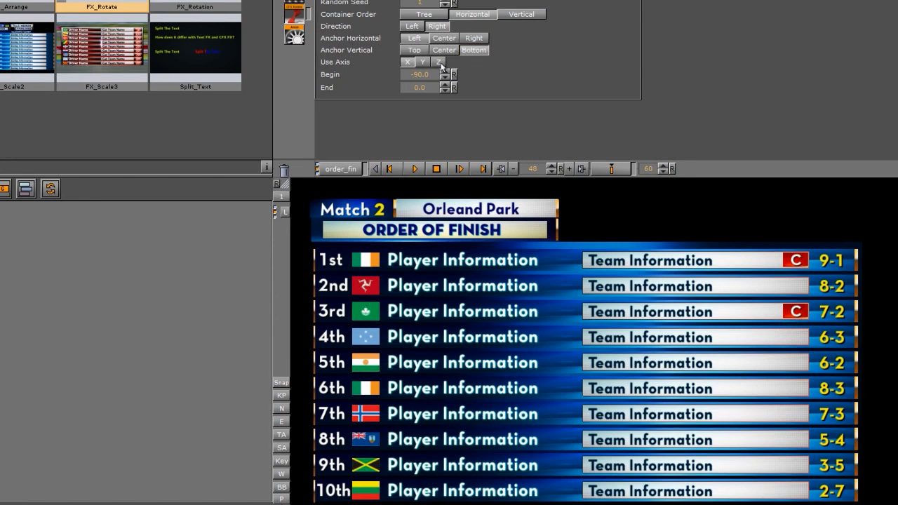
{"action": "left_click", "coordinate": [414, 169]}
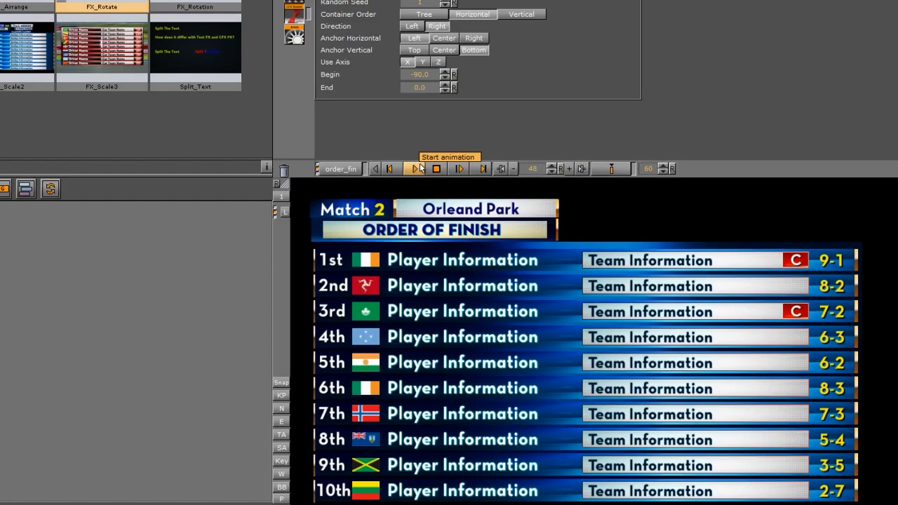
{"action": "left_click_drag", "start_coordinate": [536, 170], "coordinate": [560, 168]}
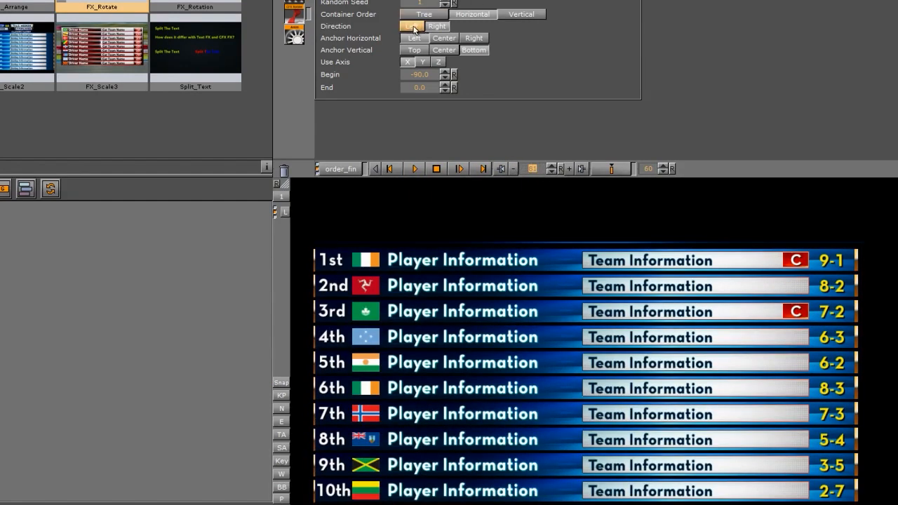
{"action": "left_click", "coordinate": [414, 50]}
{"action": "left_click", "coordinate": [415, 168]}
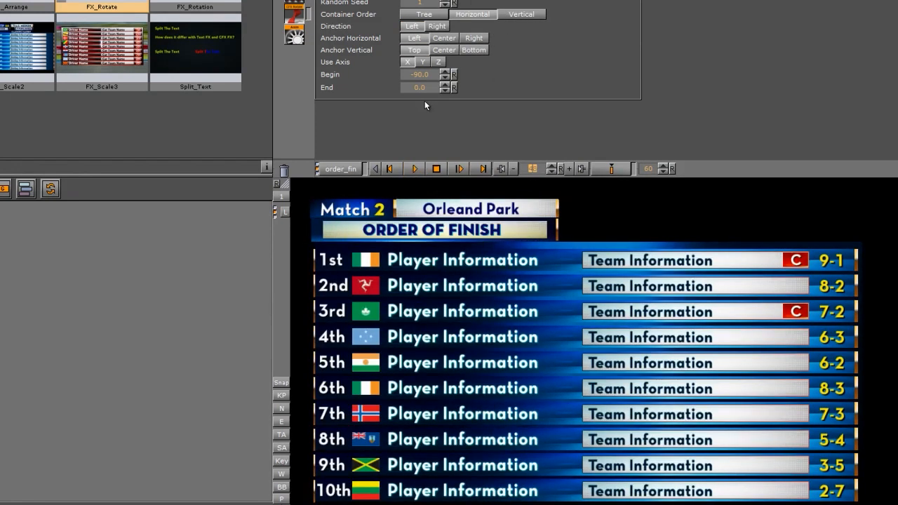
Step: Switch the rotation to the Y axis with both anchors at Center, play the animation and scrub through its frames
{"action": "left_click", "coordinate": [423, 62]}
{"action": "left_click", "coordinate": [444, 38]}
{"action": "left_click", "coordinate": [444, 49]}
{"action": "left_click", "coordinate": [415, 168]}
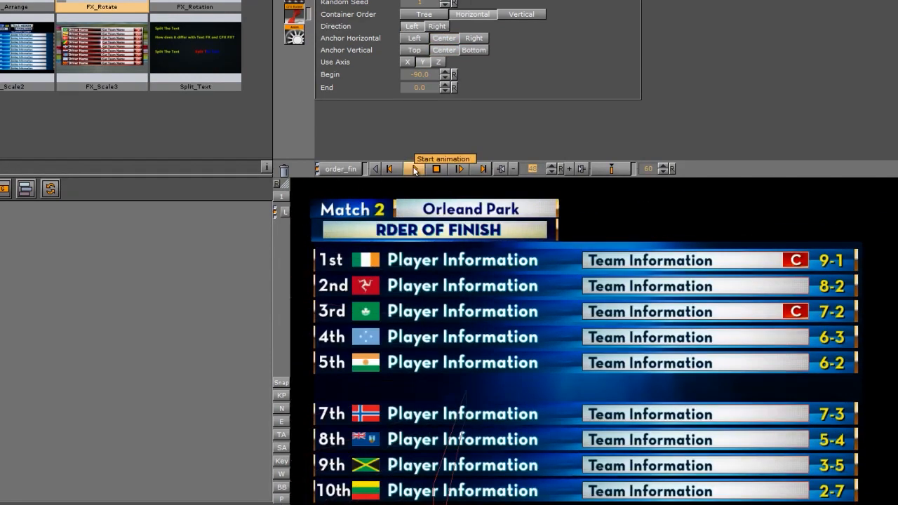
{"action": "left_click_drag", "start_coordinate": [535, 169], "coordinate": [496, 175]}
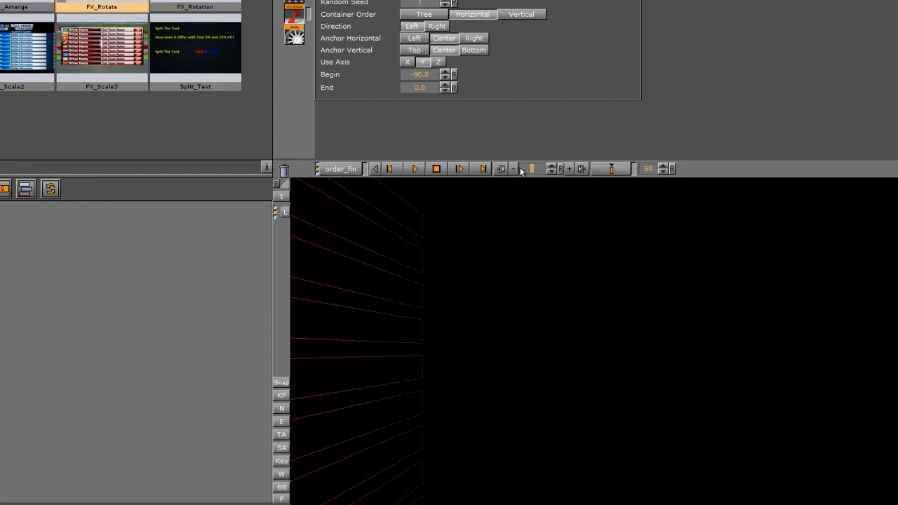
{"action": "left_click_drag", "start_coordinate": [528, 170], "coordinate": [535, 168]}
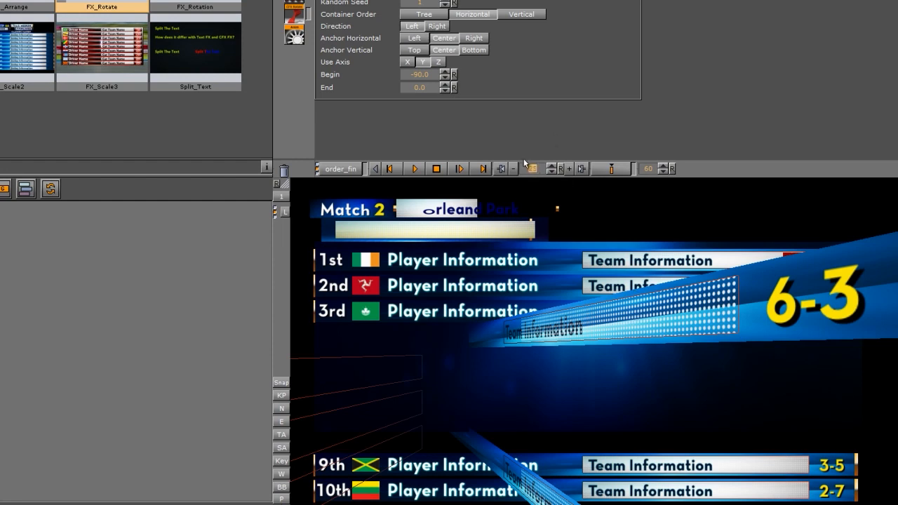
{"action": "left_click_drag", "start_coordinate": [533, 168], "coordinate": [536, 168]}
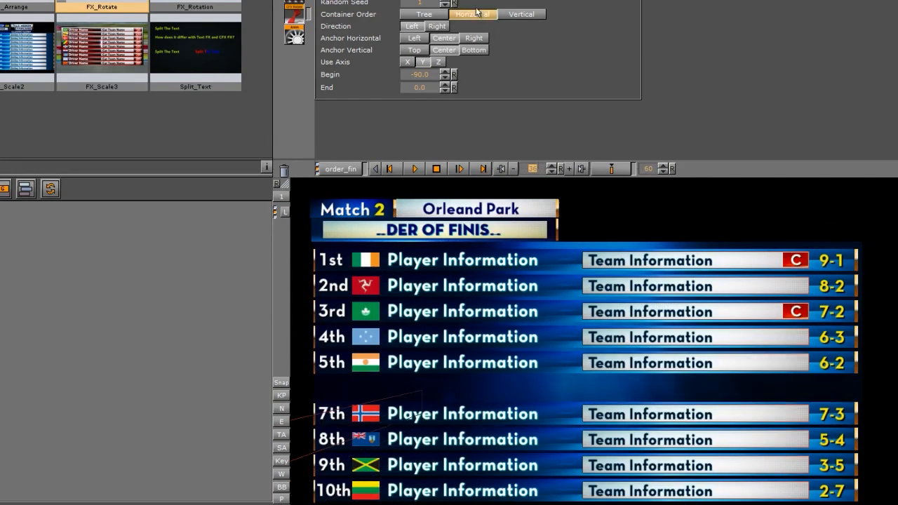
Step: Set the container order to Vertical with direction Right, rotate about the X axis and play the animation
{"action": "left_click", "coordinate": [521, 14]}
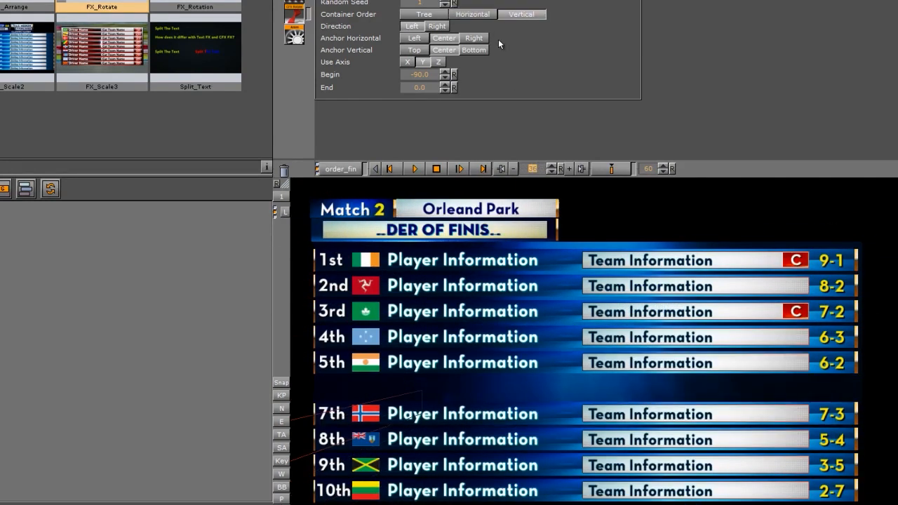
{"action": "left_click", "coordinate": [435, 27]}
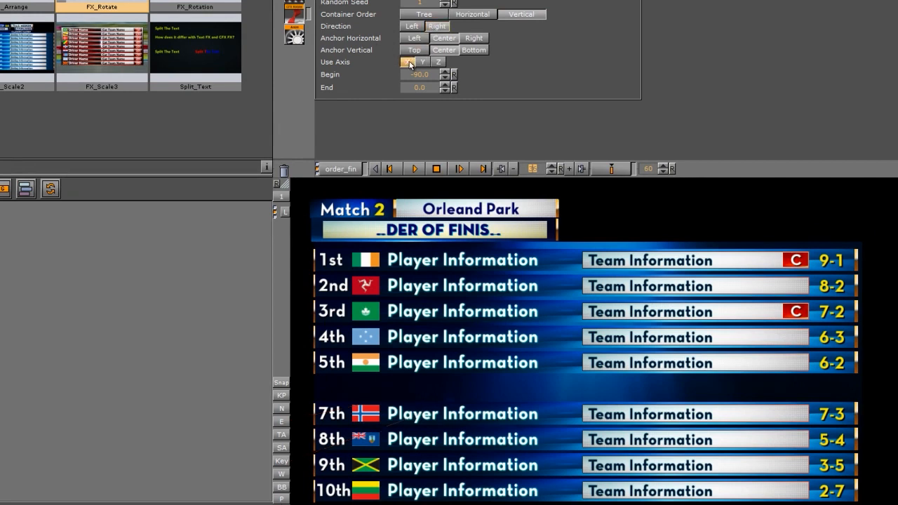
{"action": "left_click", "coordinate": [412, 62]}
{"action": "left_click", "coordinate": [417, 169]}
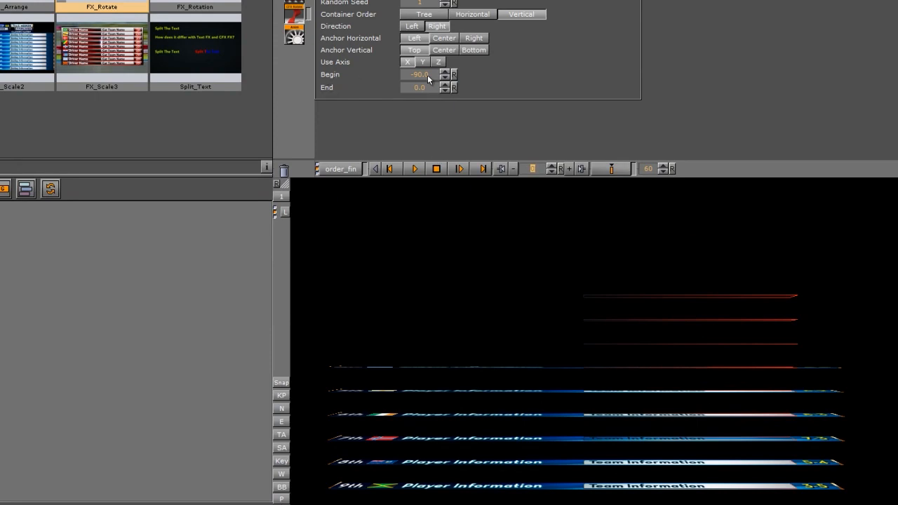
Step: Set the Begin angle to -115 and the anchors to Right and Bottom, previewing the animation up to frame 37
{"action": "left_click_drag", "start_coordinate": [427, 75], "coordinate": [281, 77]}
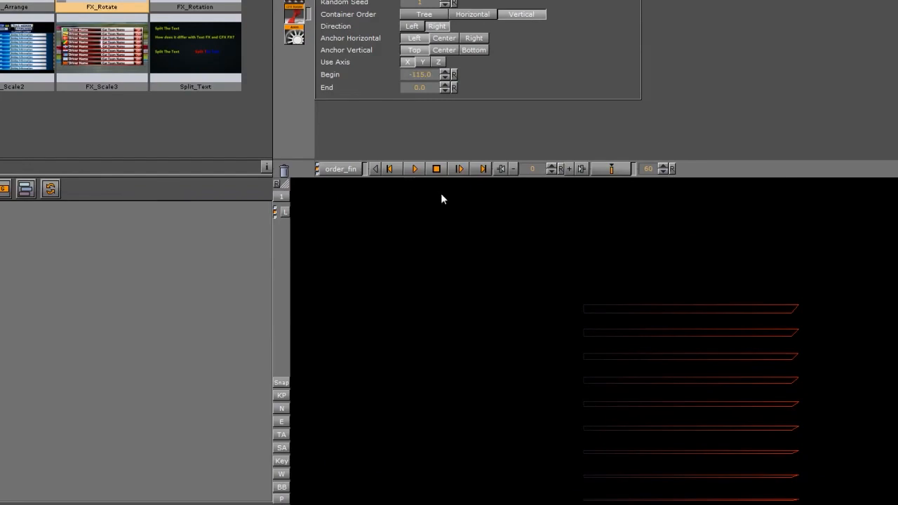
{"action": "left_click", "coordinate": [411, 169]}
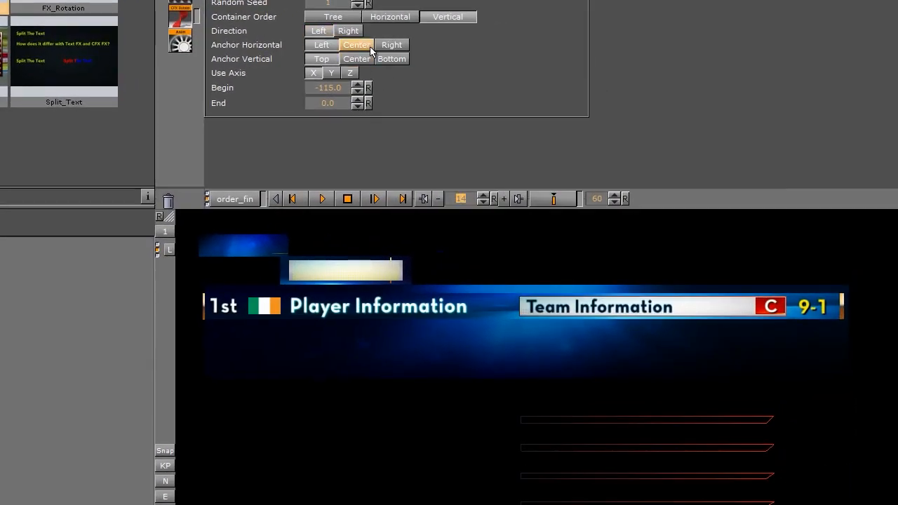
{"action": "left_click", "coordinate": [390, 47]}
{"action": "left_click", "coordinate": [392, 56]}
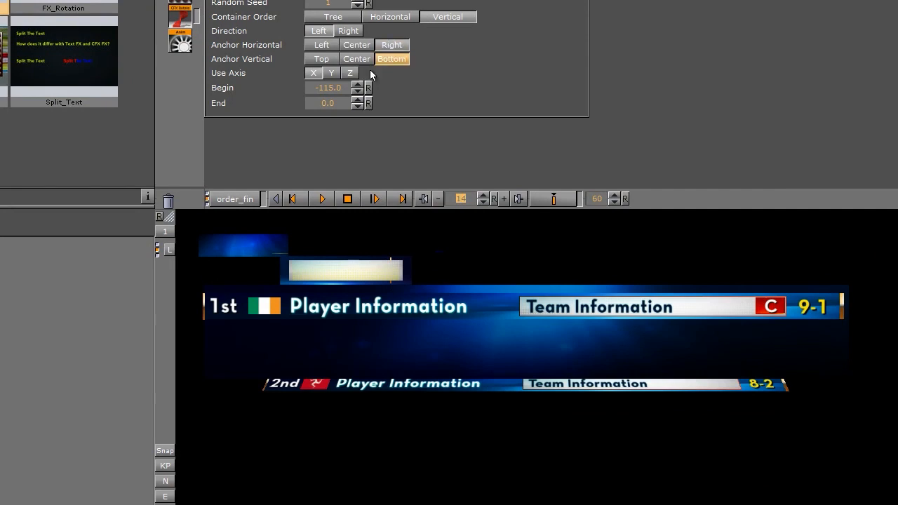
{"action": "mouse_move", "coordinate": [466, 198]}
{"action": "left_mouse_down"}
{"action": "mouse_move", "coordinate": [451, 195]}
{"action": "mouse_move", "coordinate": [480, 199]}
{"action": "left_mouse_up"}
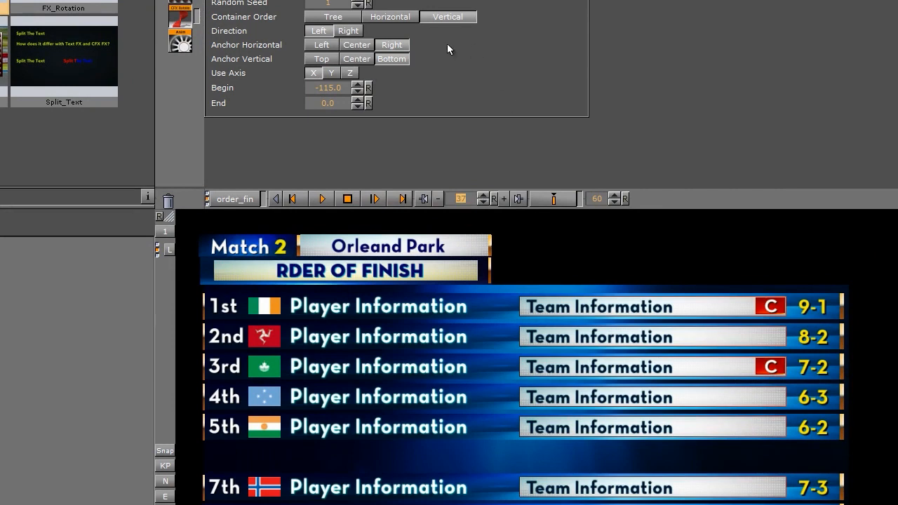